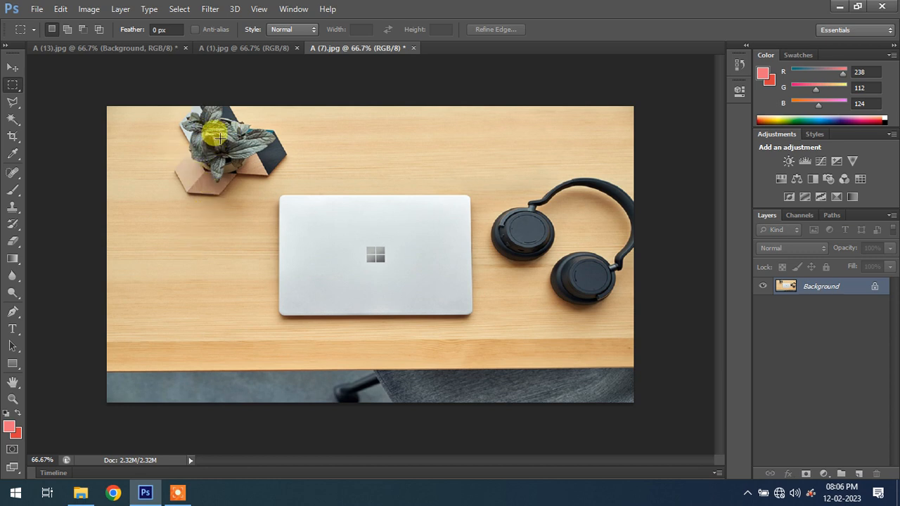
left_click(12, 100)
left_click(175, 113)
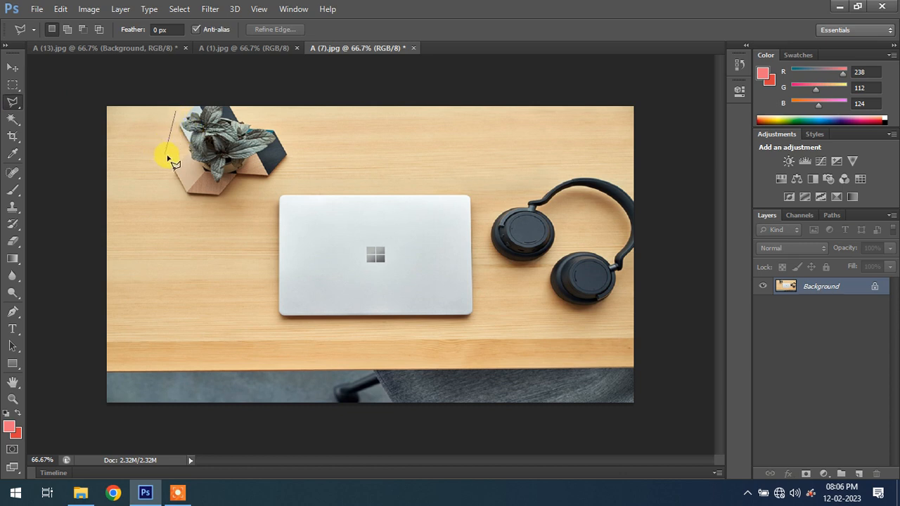
left_click(171, 193)
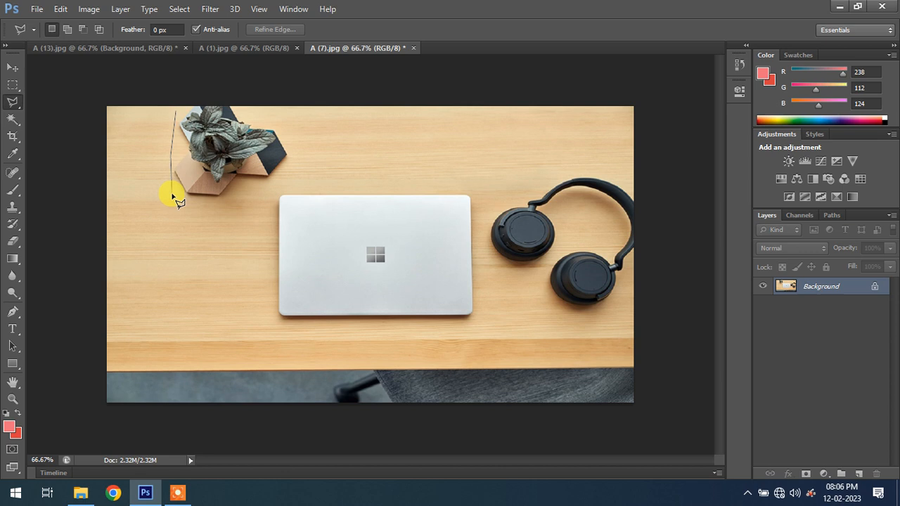
left_click(229, 219)
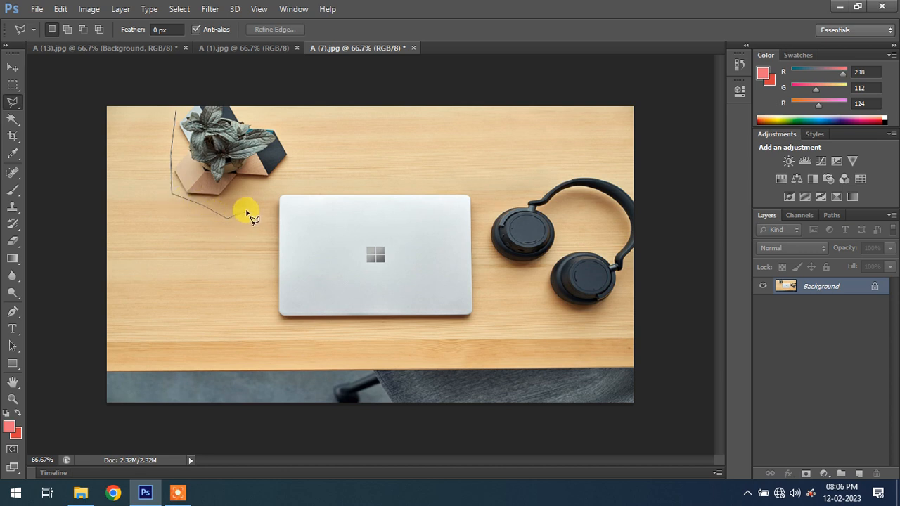
left_click(246, 211)
left_click(252, 188)
left_click(277, 187)
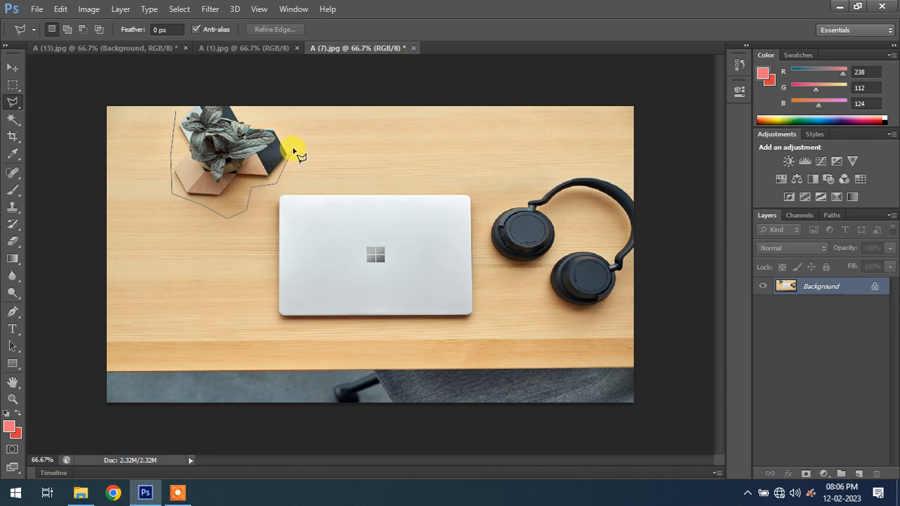
left_click(293, 149)
left_click(268, 110)
left_click(211, 99)
double_click(177, 112)
Draw a closed Polygonal Lasso selection loosely around the potted plant and its hexagonal wooden base in A (7).jpg.
left_click(177, 108)
left_click(166, 175)
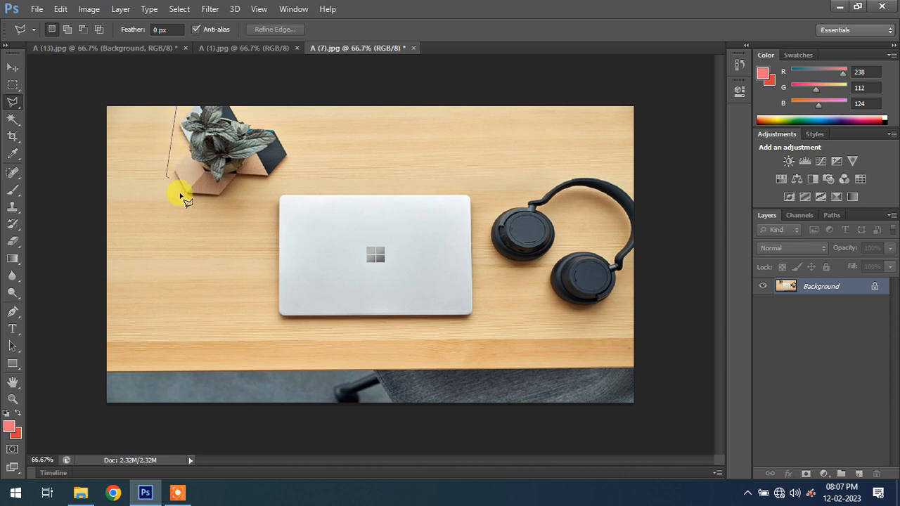
left_click(183, 204)
left_click(225, 217)
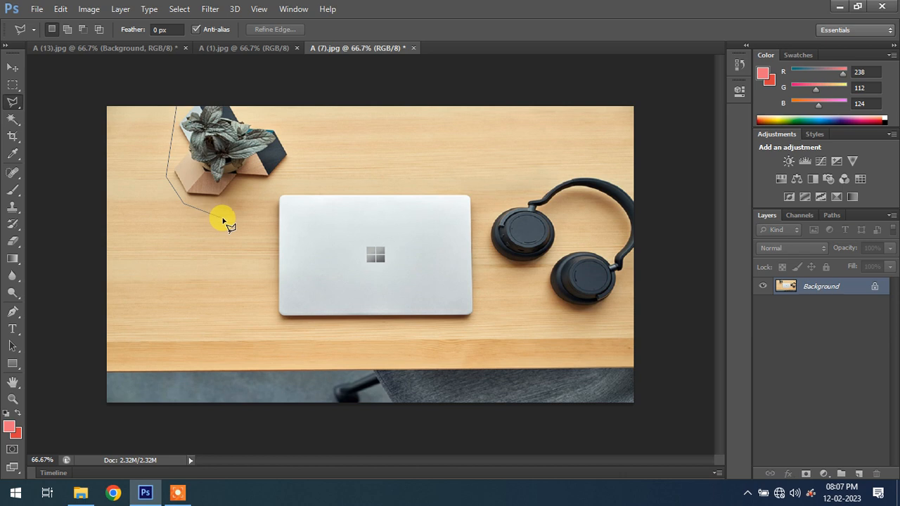
left_click(245, 218)
left_click(251, 186)
left_click(274, 185)
left_click(295, 149)
left_click(278, 131)
left_click(224, 96)
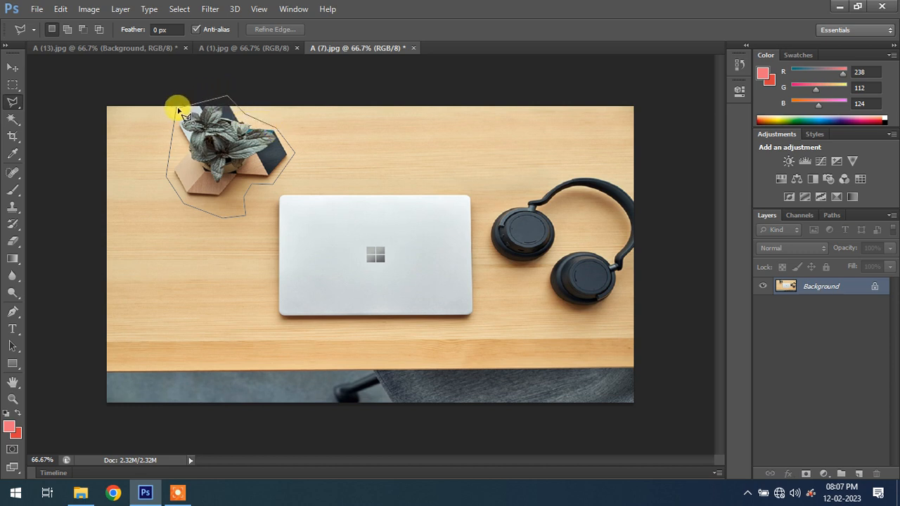
left_click(177, 111)
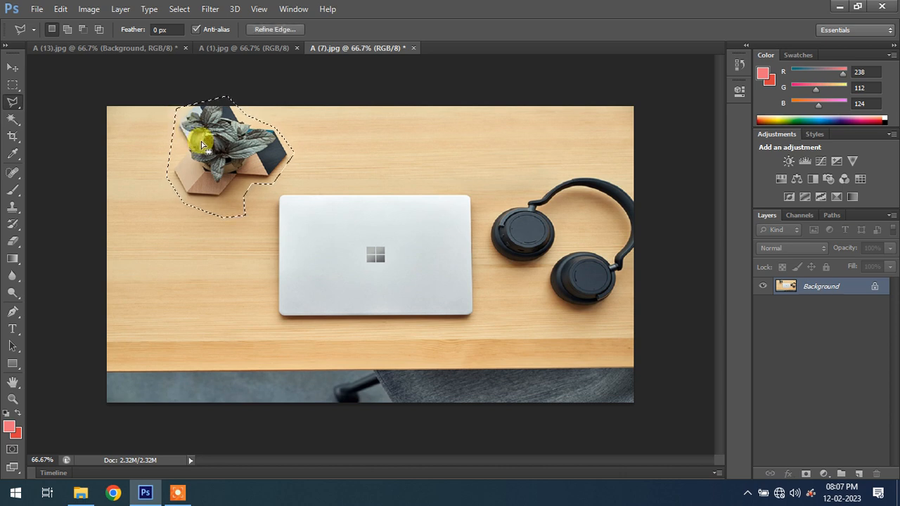
Remove the selected plant from the desk with a Content-Aware fill and clear the selection.
right_click(201, 142)
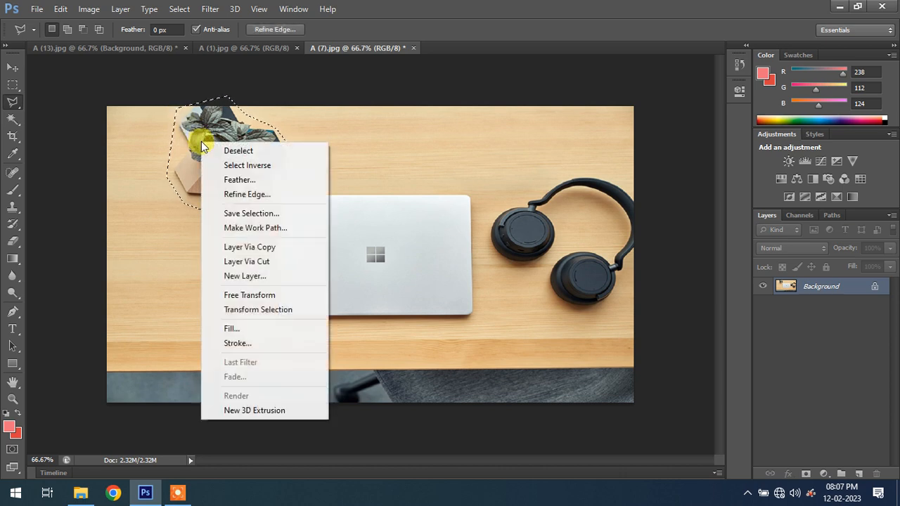
left_click(222, 329)
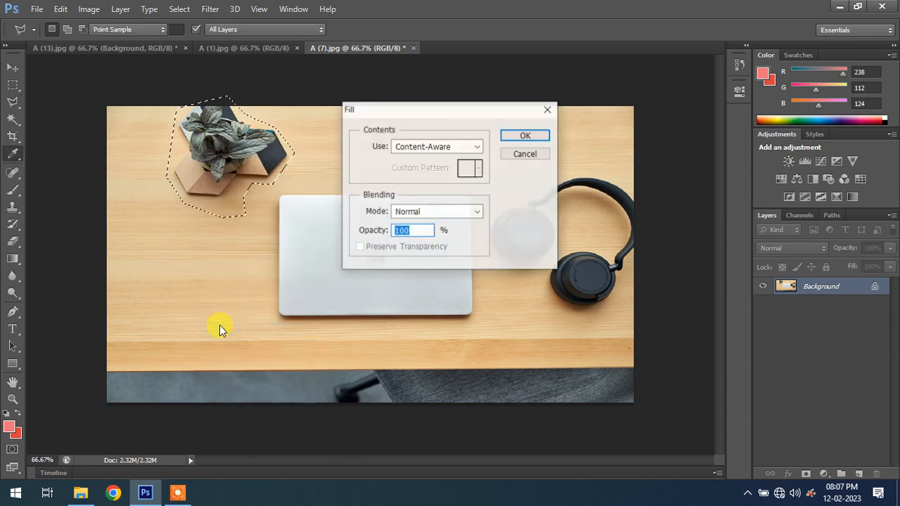
left_click(444, 152)
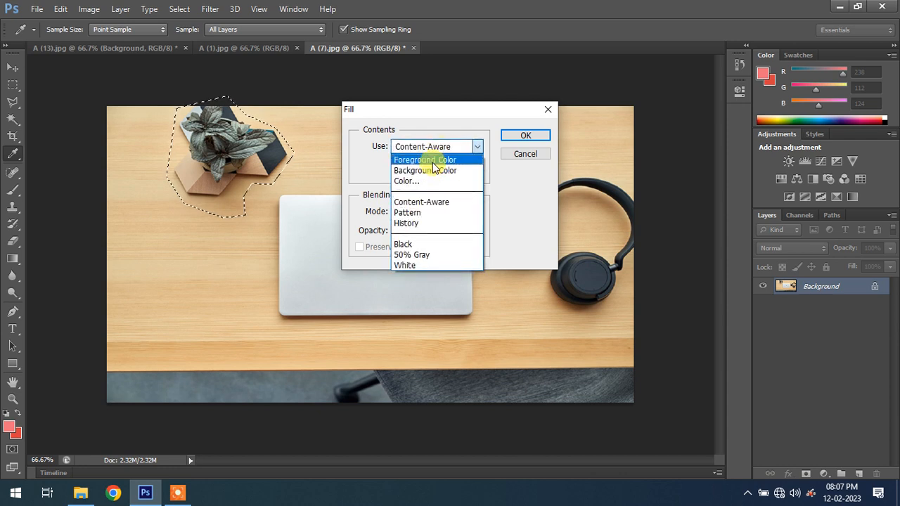
left_click(421, 203)
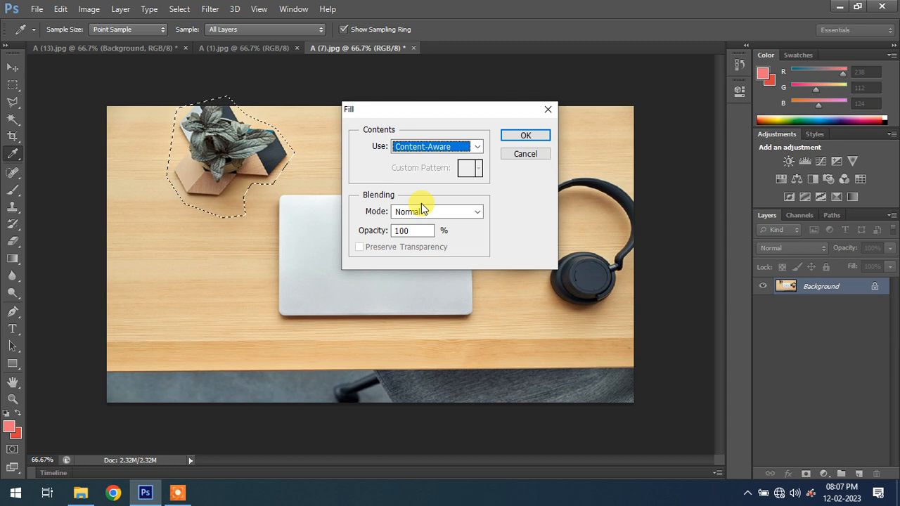
left_click(521, 136)
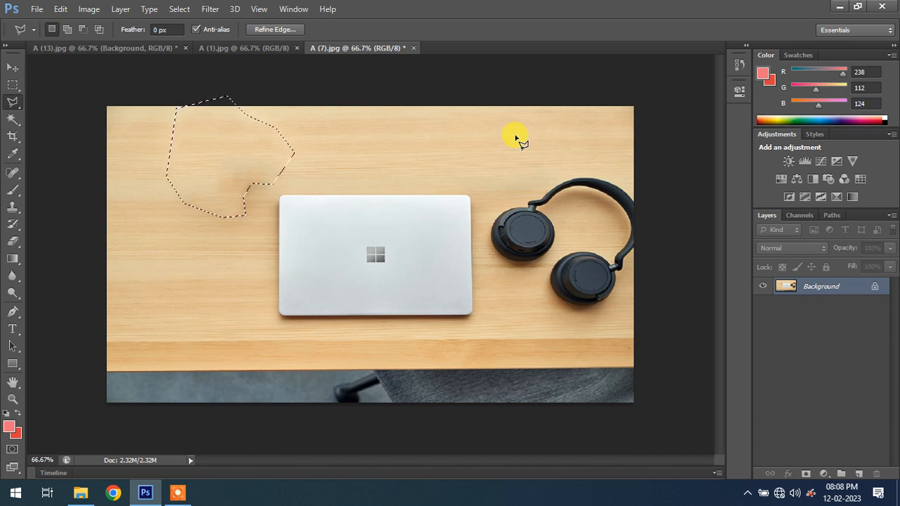
key("ctrl+d")
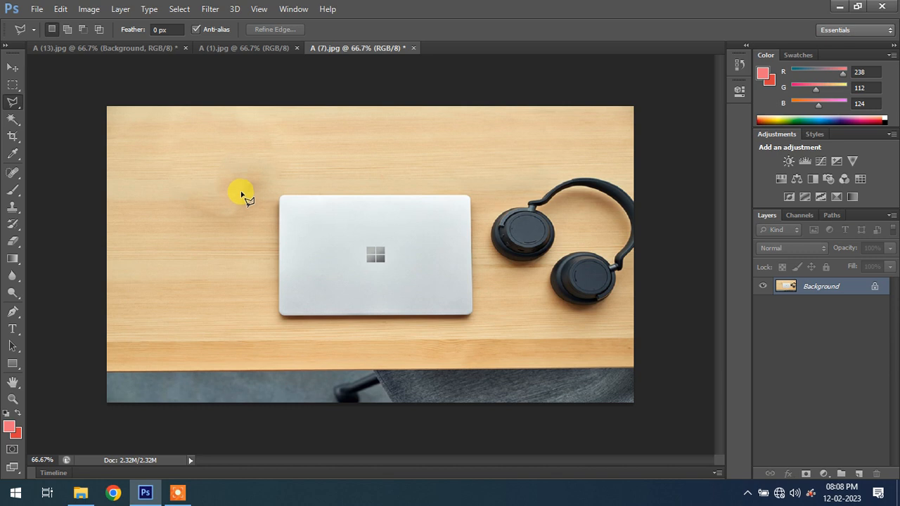
In A (1).jpg, outline the orange TOUCHSCREEN corner ribbon with a closed Polygonal Lasso selection.
left_click(274, 48)
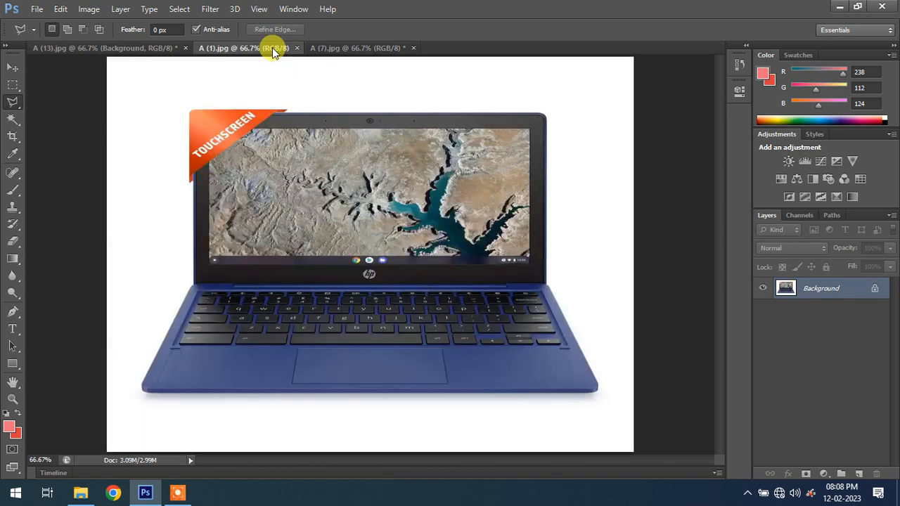
left_click(184, 104)
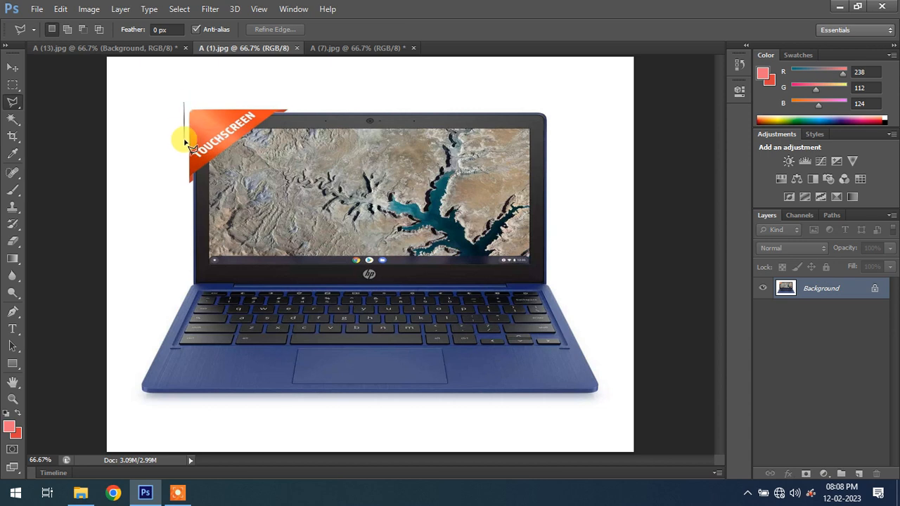
left_click(188, 189)
left_click(291, 109)
left_click(185, 109)
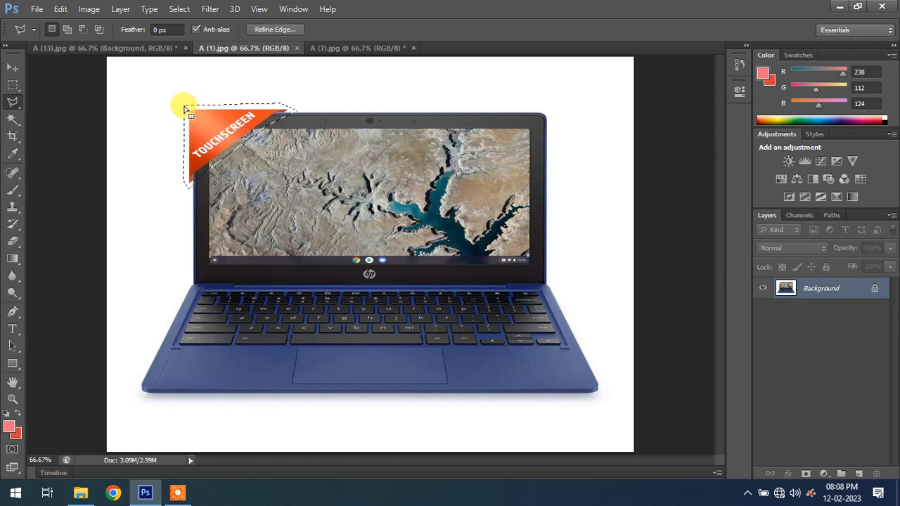
Replace the selected TOUCHSCREEN ribbon with a Content-Aware fill and clear the selection.
right_click(225, 131)
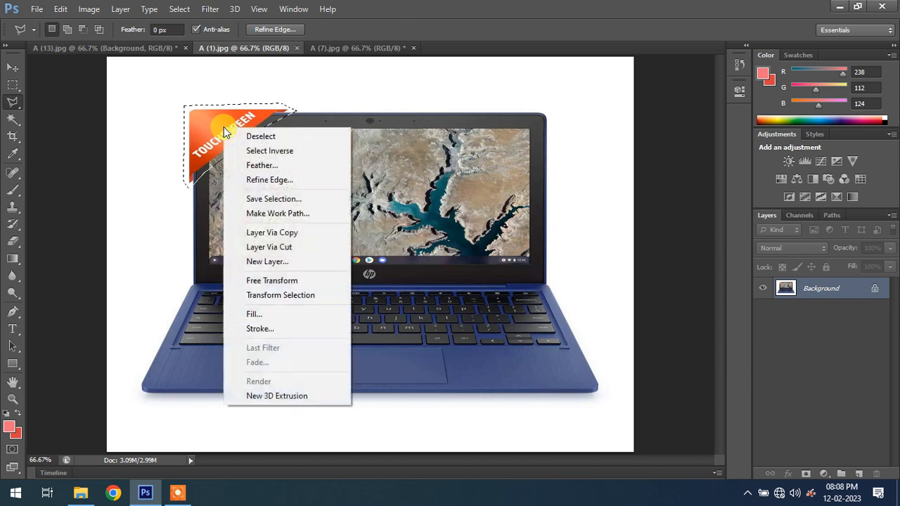
left_click(258, 313)
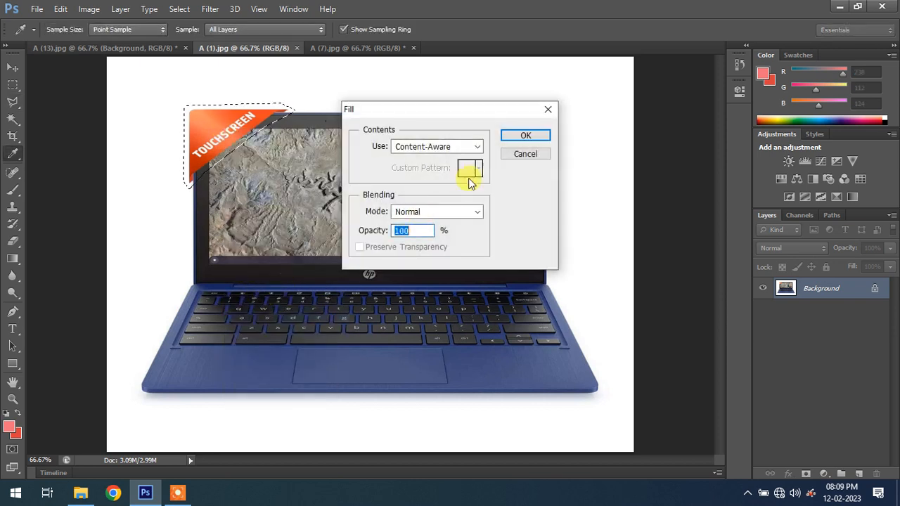
left_click(507, 136)
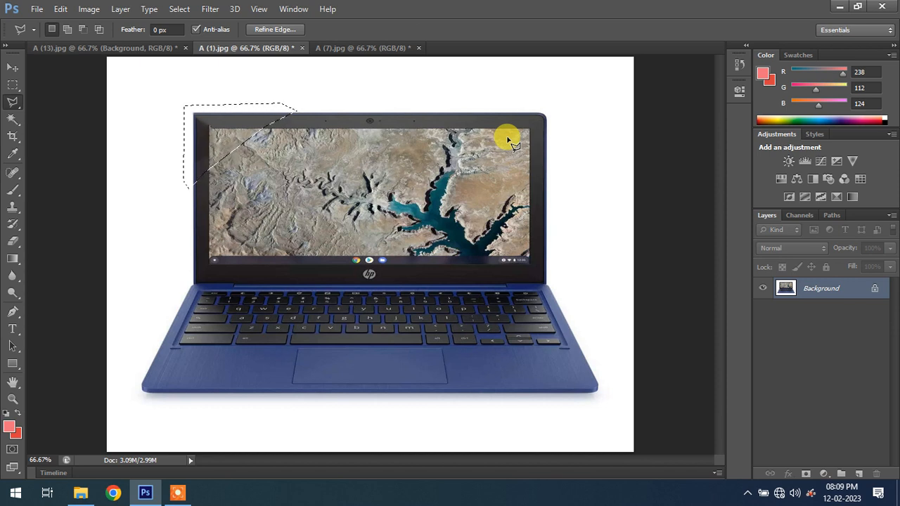
left_click(510, 140)
In A (13).jpg, make a Rectangular Marquee selection tightly around the white BUY NOW button on the Background layer.
left_click(111, 54)
left_click(109, 54)
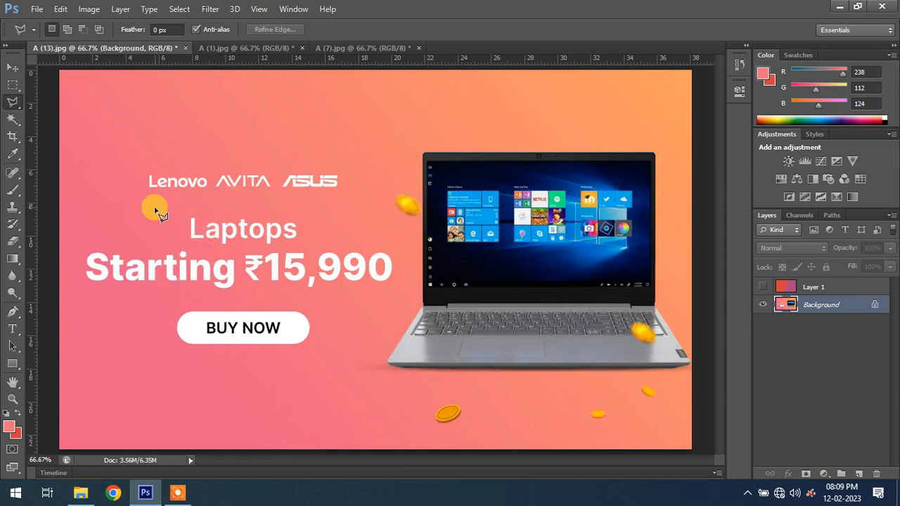
left_click(10, 86)
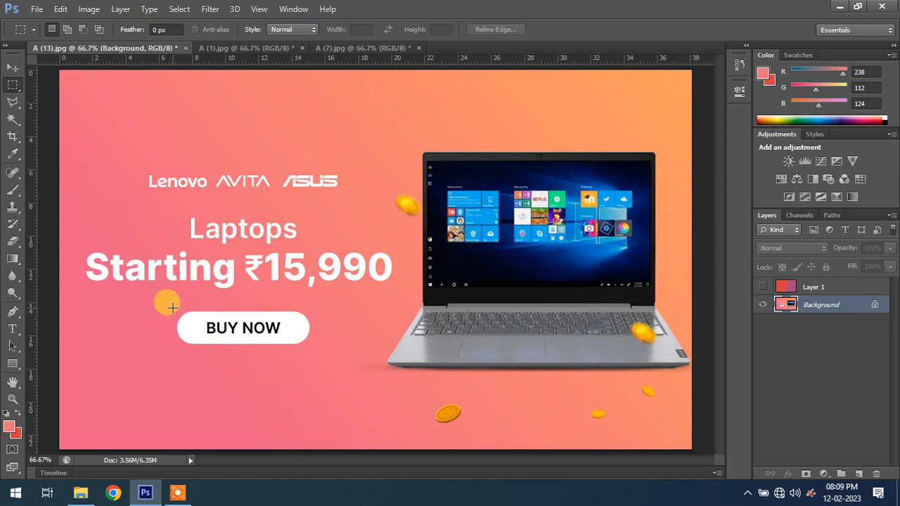
left_click_drag(173, 308, 311, 346)
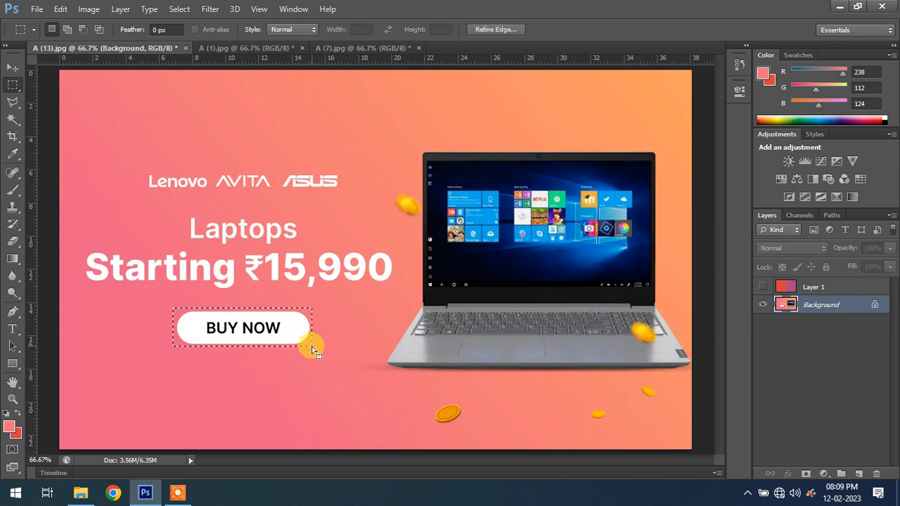
Erase the selected BUY NOW button with a Content-Aware fill and clear the selection.
right_click(274, 328)
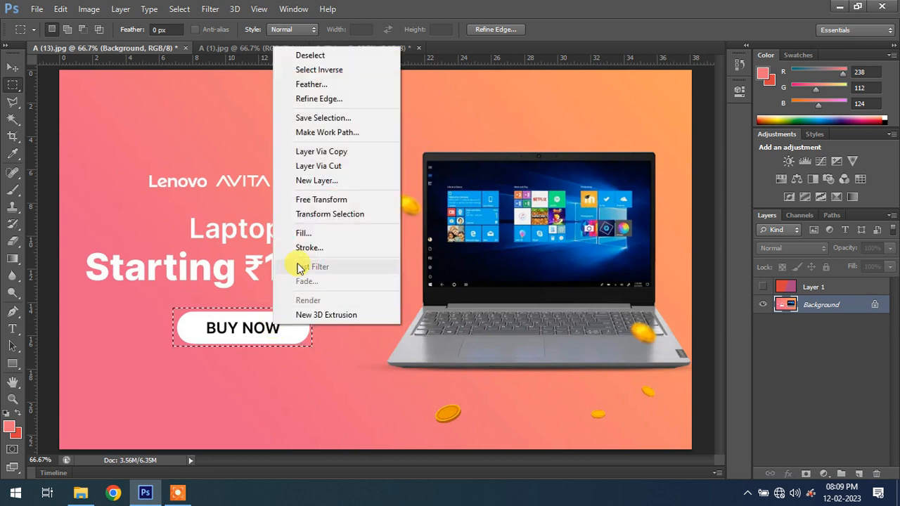
left_click(309, 239)
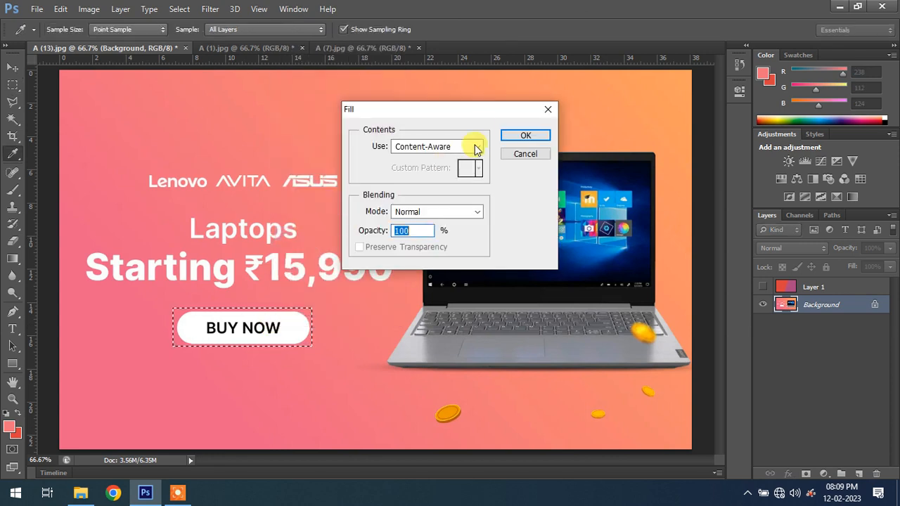
left_click(506, 137)
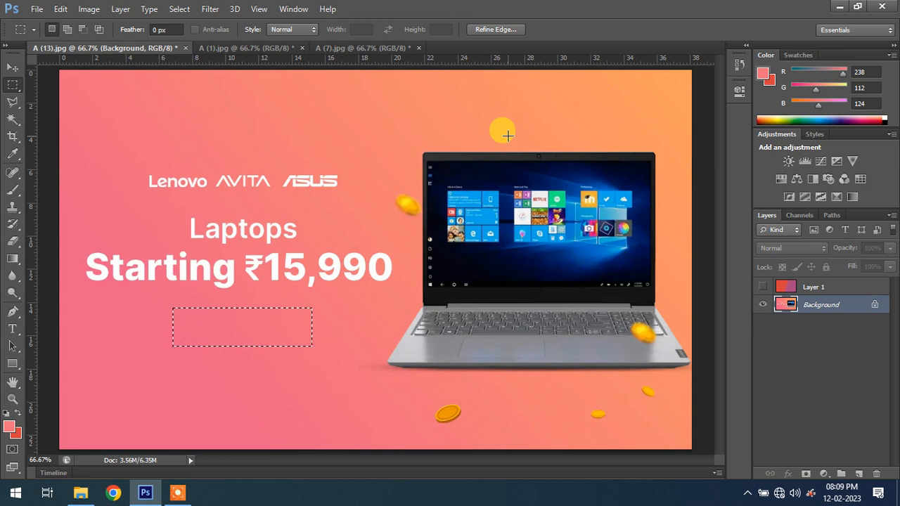
left_click(256, 345)
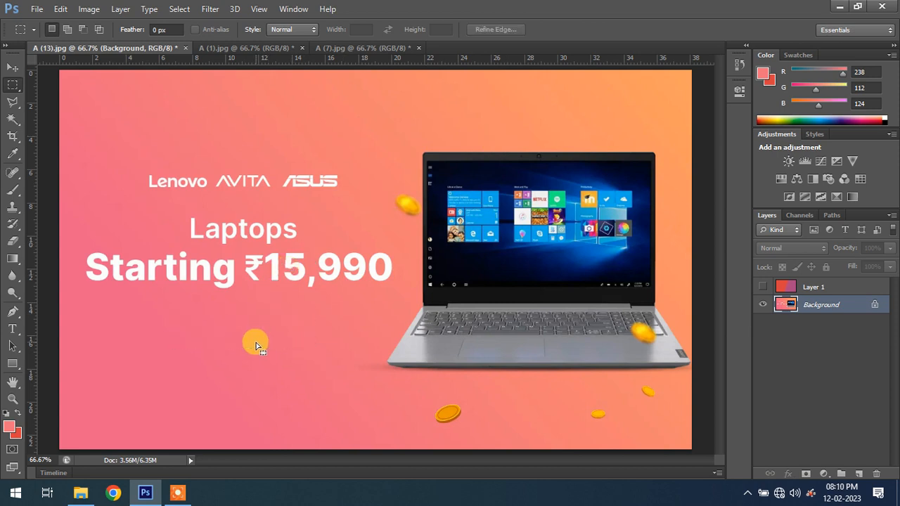